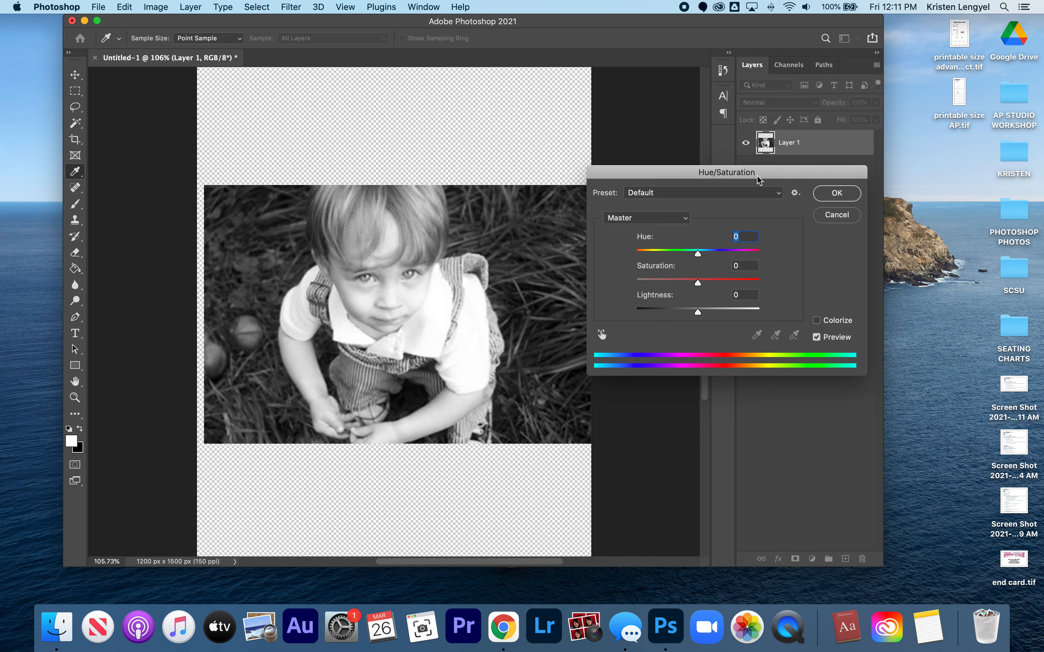
Colorize the boy's photo in Hue/Saturation with Hue 218, Saturation +40 and Lightness -7
{"action": "left_click_drag", "start_coordinate": [757, 177], "coordinate": [642, 134]}
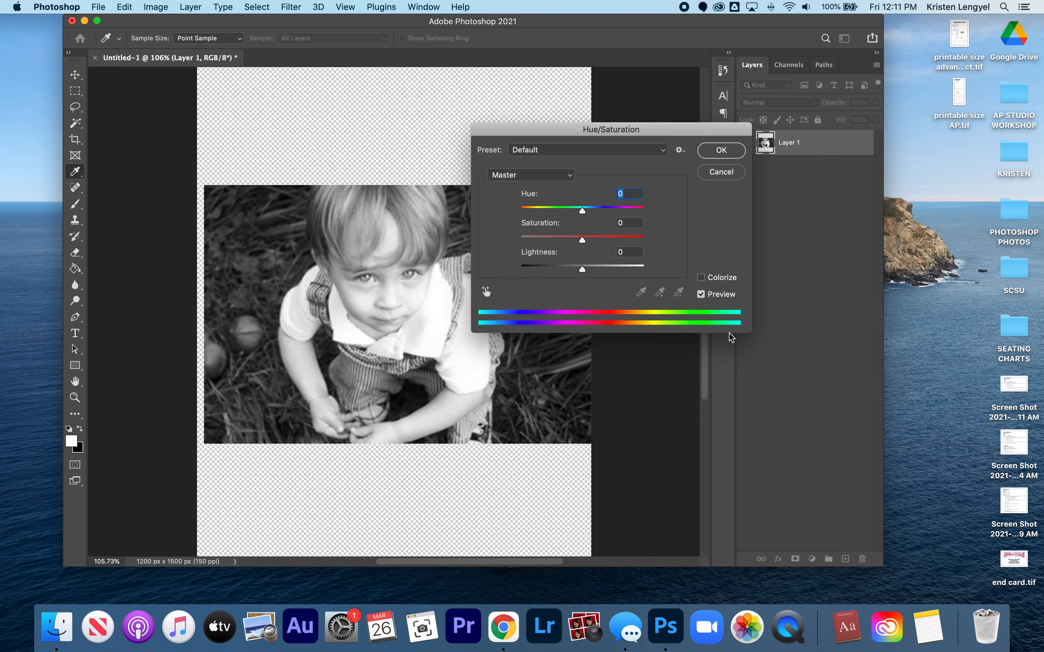
{"action": "left_click", "coordinate": [701, 277]}
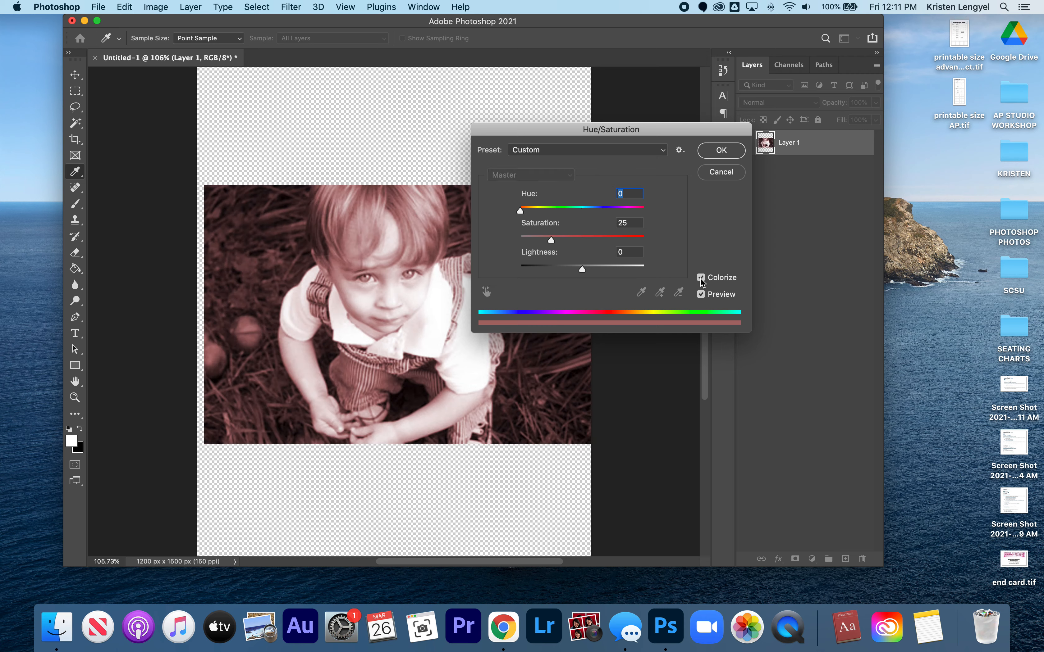
{"action": "left_click", "coordinate": [700, 278]}
{"action": "left_click", "coordinate": [700, 278]}
{"action": "left_click", "coordinate": [701, 278]}
{"action": "left_click", "coordinate": [701, 278]}
{"action": "left_click_drag", "start_coordinate": [522, 211], "coordinate": [578, 271]}
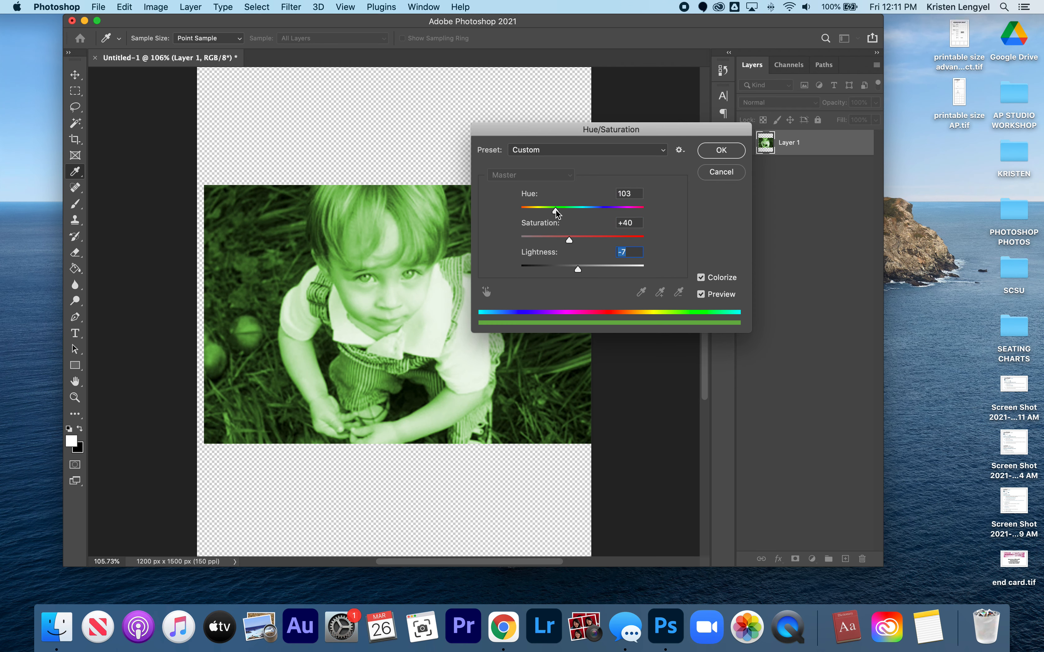
{"action": "left_click_drag", "start_coordinate": [557, 212], "coordinate": [596, 212]}
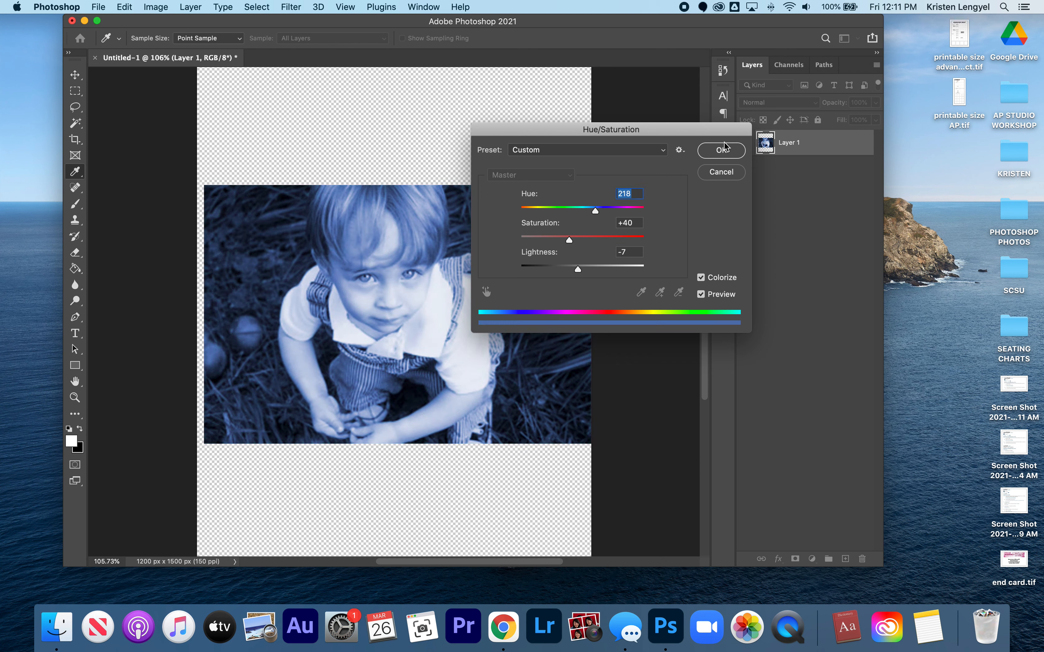
{"action": "left_click", "coordinate": [725, 149]}
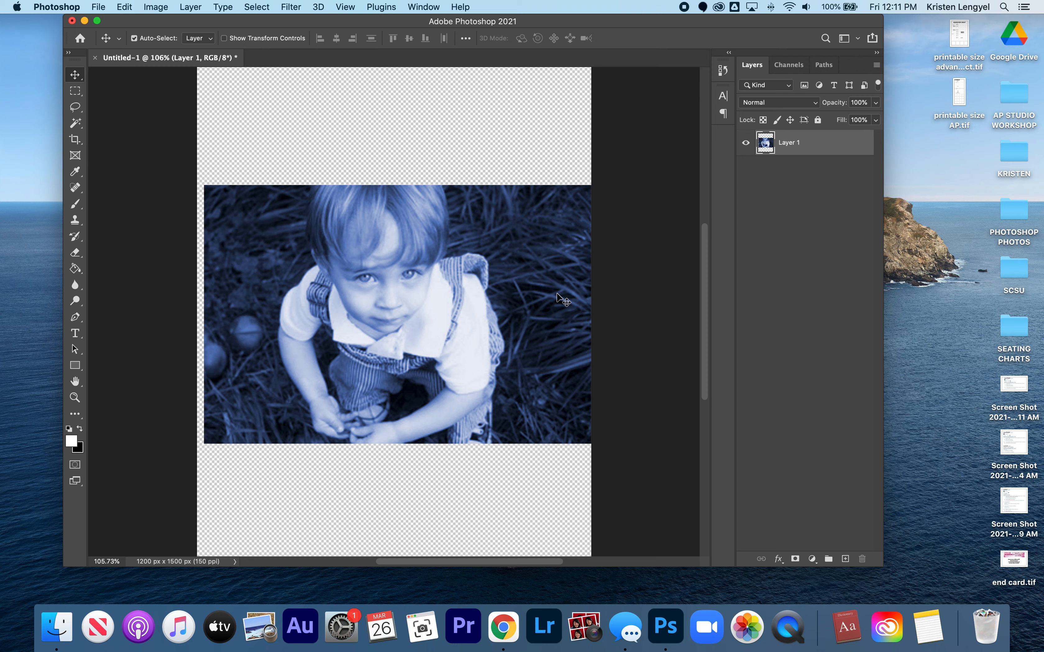
Open the healthy-husband-de.jpg photo from the PHOTOSHOPPHOTOS folder
{"action": "key", "text": "super"}
{"action": "key", "text": "super+o"}
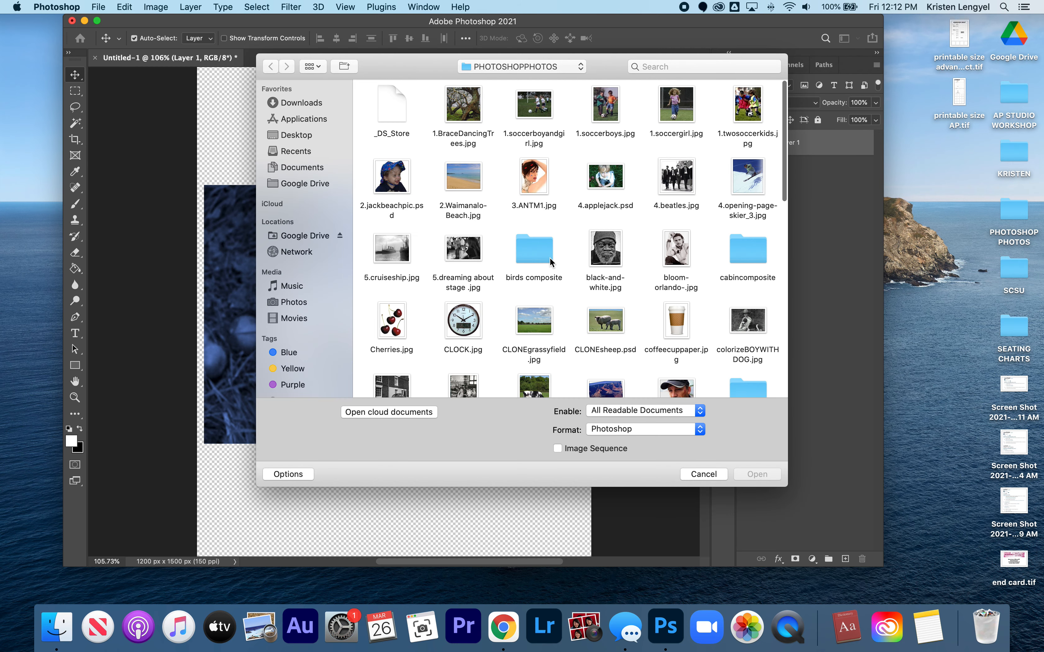
{"action": "scroll", "coordinate": [549, 254], "scroll_direction": "down", "scroll_amount": 5}
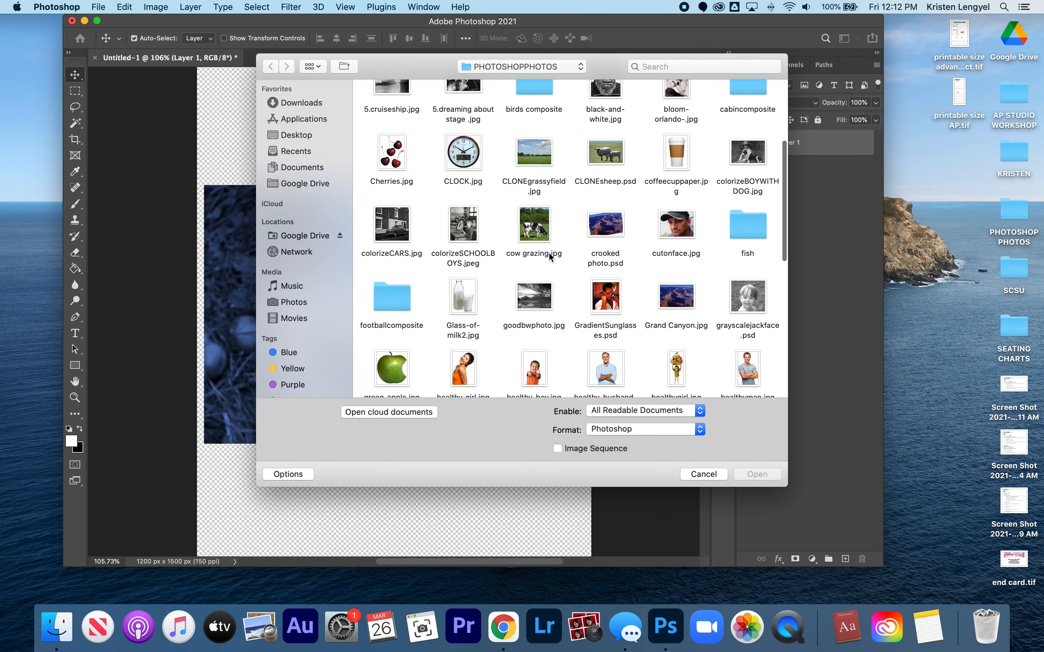
{"action": "double_click", "coordinate": [605, 369]}
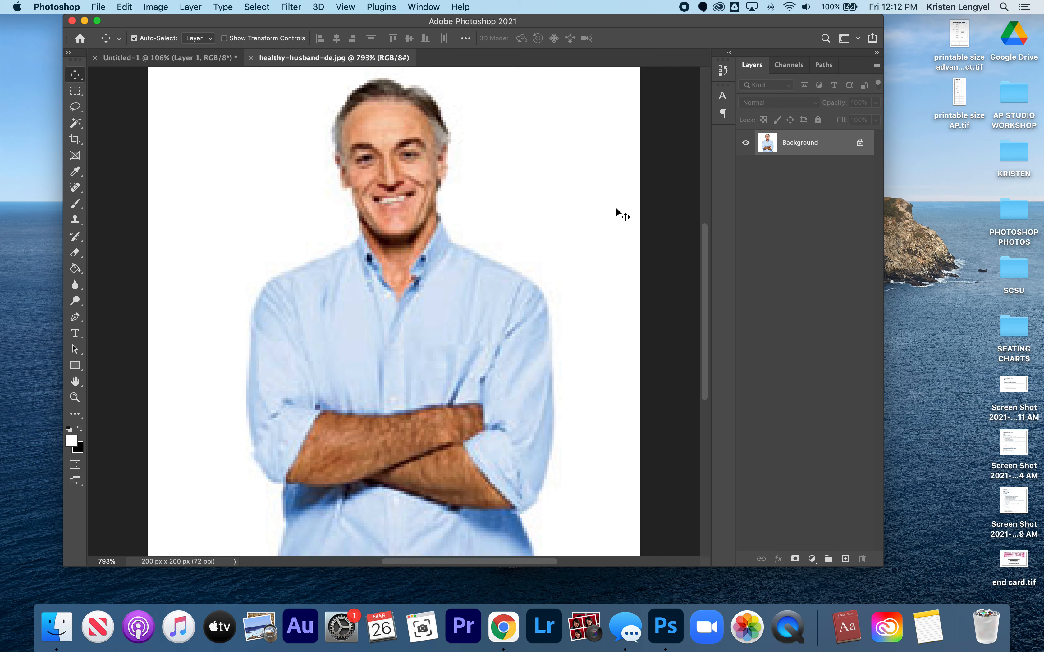
Desaturate the man's photo and tint it using Hue/Saturation with Colorize on and the hue raised slightly
{"action": "key", "text": "super+shift+u"}
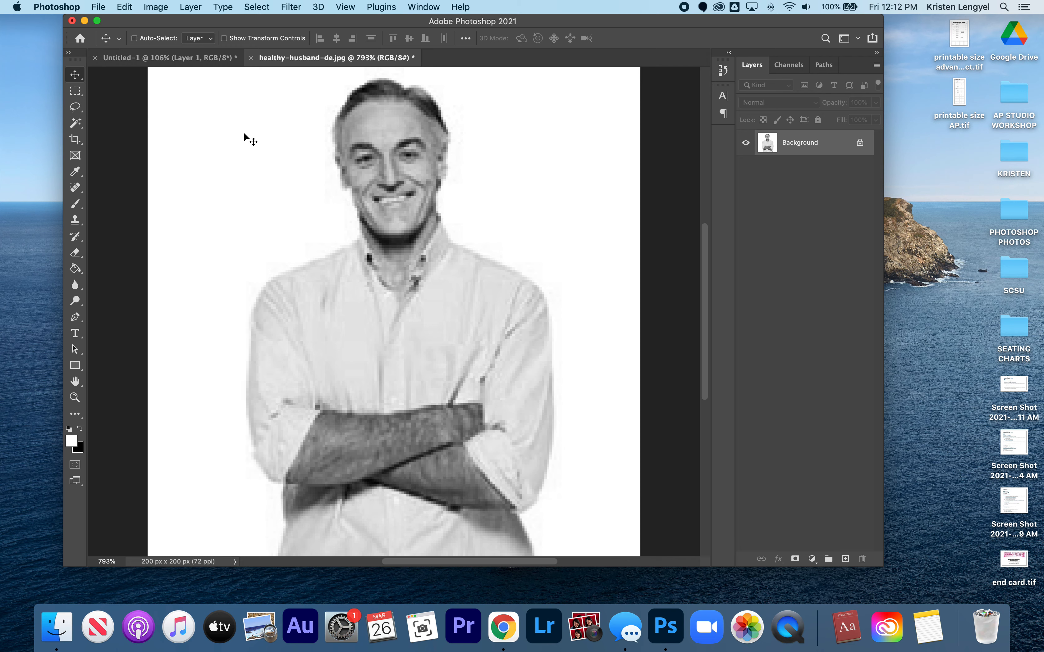
{"action": "key", "text": "super+u"}
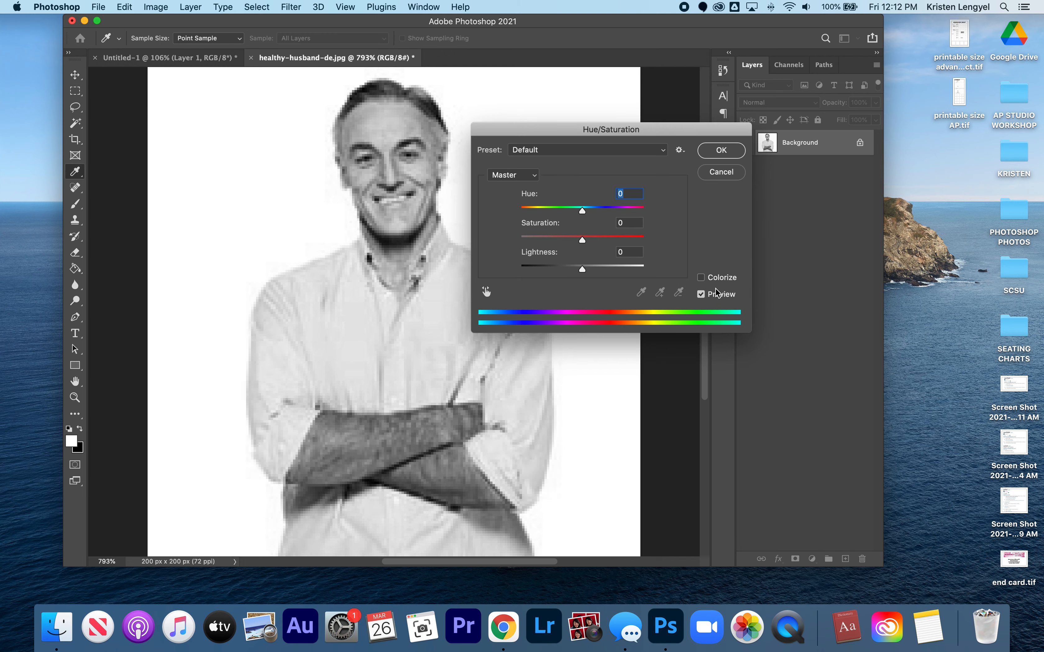
{"action": "left_click", "coordinate": [702, 279]}
{"action": "left_click_drag", "start_coordinate": [520, 211], "coordinate": [527, 211]}
{"action": "left_click", "coordinate": [721, 150]}
Open KLUM.painteraser.jpg and fit the image to the window
{"action": "key", "text": "super+o"}
{"action": "scroll", "coordinate": [733, 259], "scroll_direction": "down", "scroll_amount": 10}
{"action": "double_click", "coordinate": [750, 279]}
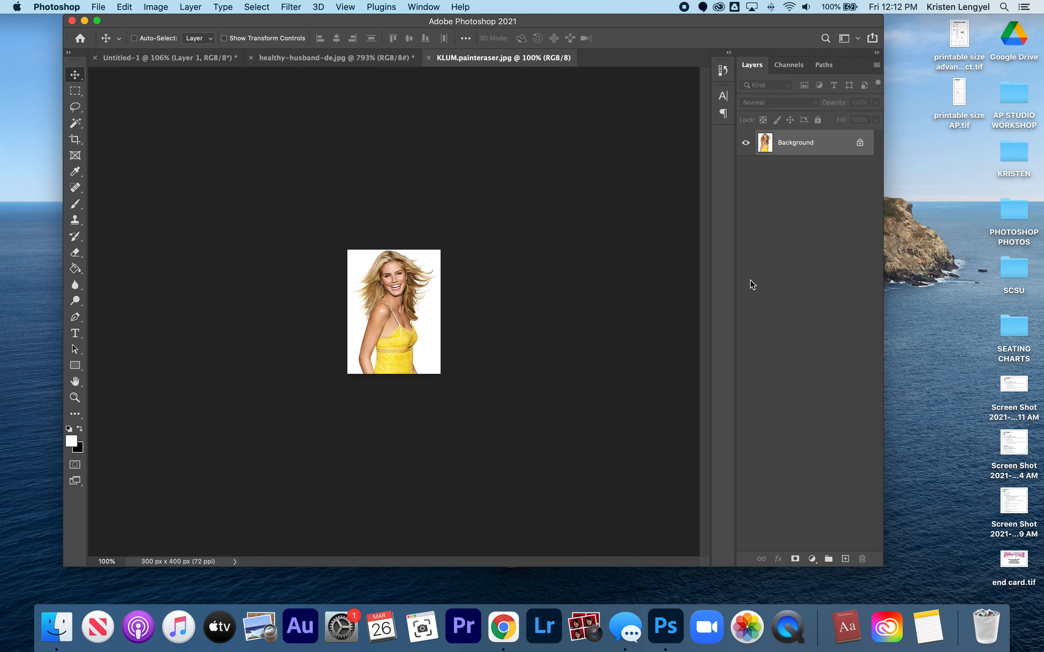
{"action": "key", "text": "super+0"}
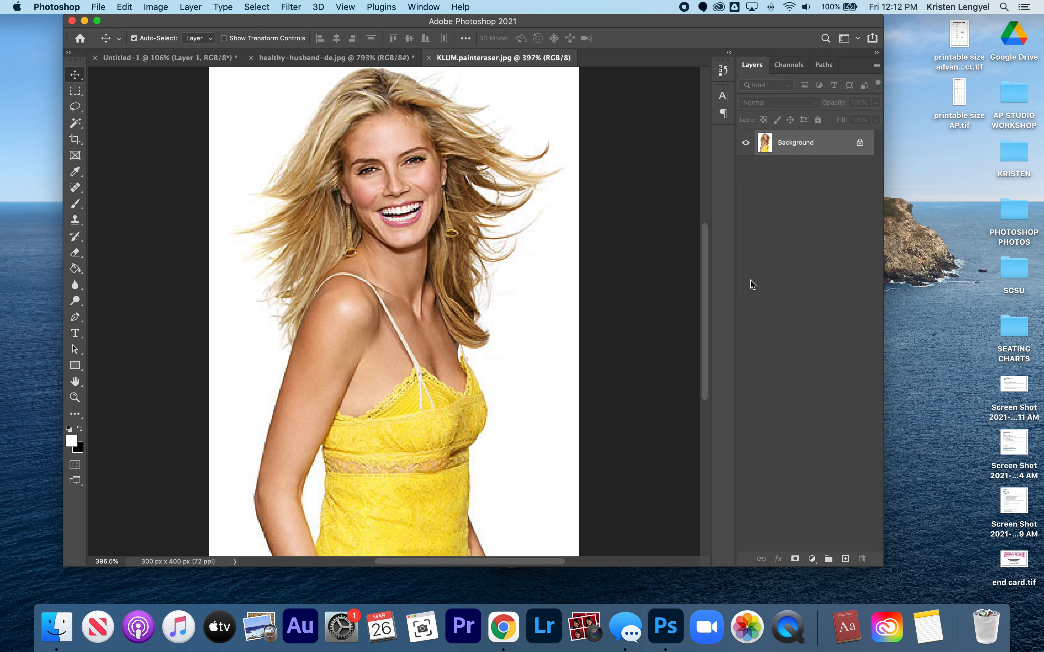
Lasso the woman's face, neck, chest and arm, copy the selection onto a new layer, and check the cutout without the background
{"action": "left_click", "coordinate": [75, 107]}
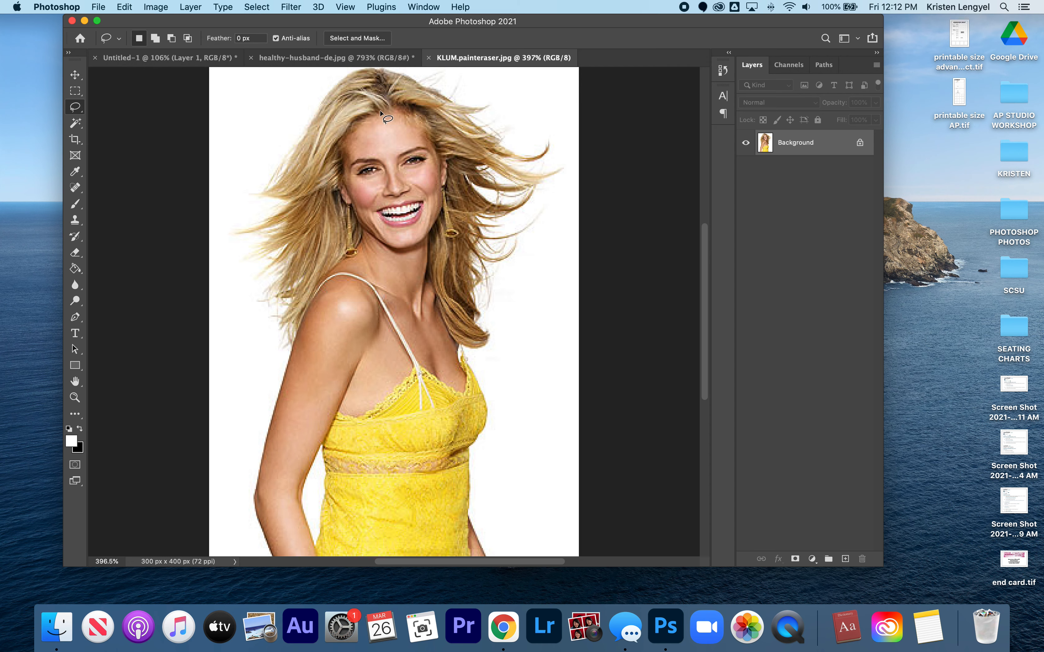
{"action": "mouse_move", "coordinate": [380, 111]}
{"action": "left_mouse_down"}
{"action": "mouse_move", "coordinate": [346, 128]}
{"action": "mouse_move", "coordinate": [339, 183]}
{"action": "mouse_move", "coordinate": [354, 245]}
{"action": "mouse_move", "coordinate": [281, 348]}
{"action": "mouse_move", "coordinate": [270, 391]}
{"action": "mouse_move", "coordinate": [265, 546]}
{"action": "mouse_move", "coordinate": [304, 552]}
{"action": "mouse_move", "coordinate": [297, 509]}
{"action": "mouse_move", "coordinate": [338, 421]}
{"action": "mouse_move", "coordinate": [419, 372]}
{"action": "mouse_move", "coordinate": [465, 390]}
{"action": "mouse_move", "coordinate": [436, 314]}
{"action": "mouse_move", "coordinate": [448, 168]}
{"action": "mouse_move", "coordinate": [386, 111]}
{"action": "left_mouse_up"}
{"action": "left_click", "coordinate": [616, 214]}
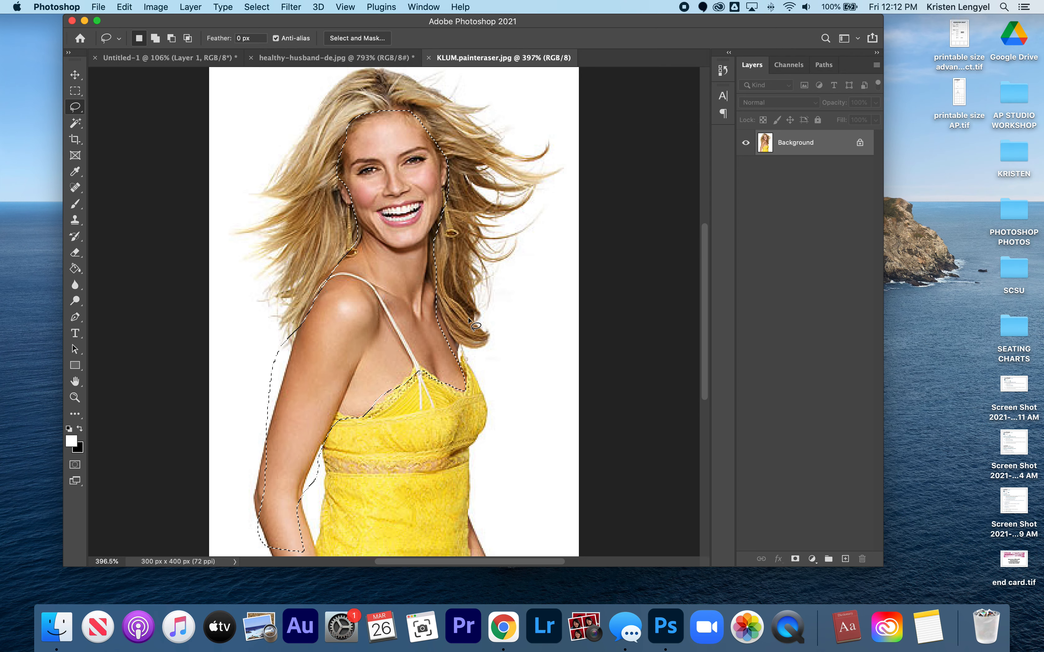
{"action": "key", "text": "super+c"}
{"action": "key", "text": "super+v"}
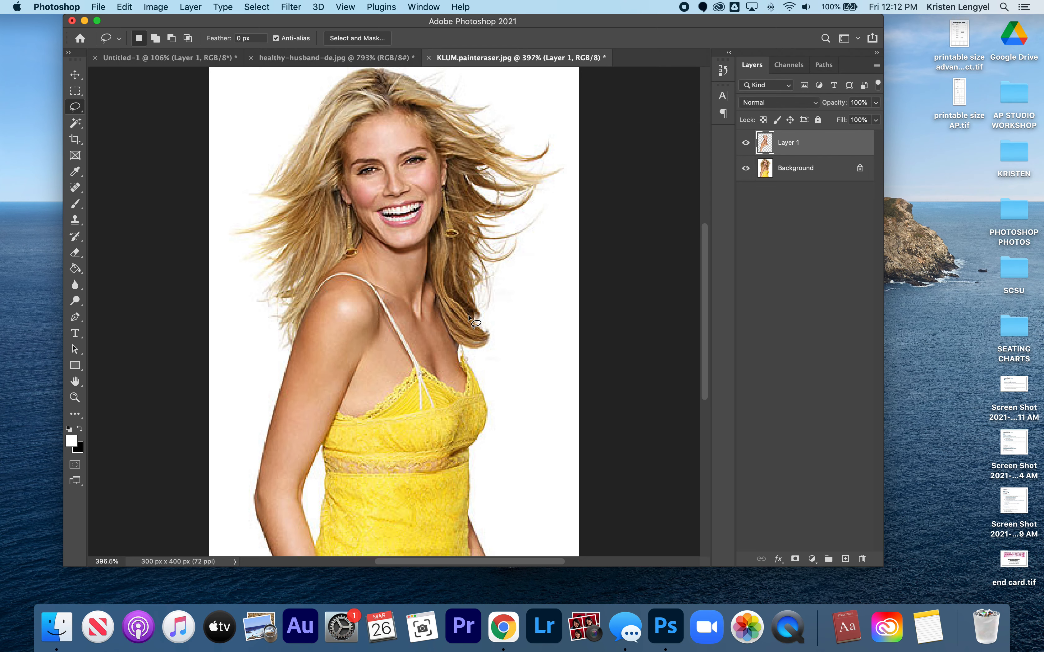
{"action": "left_click", "coordinate": [747, 170]}
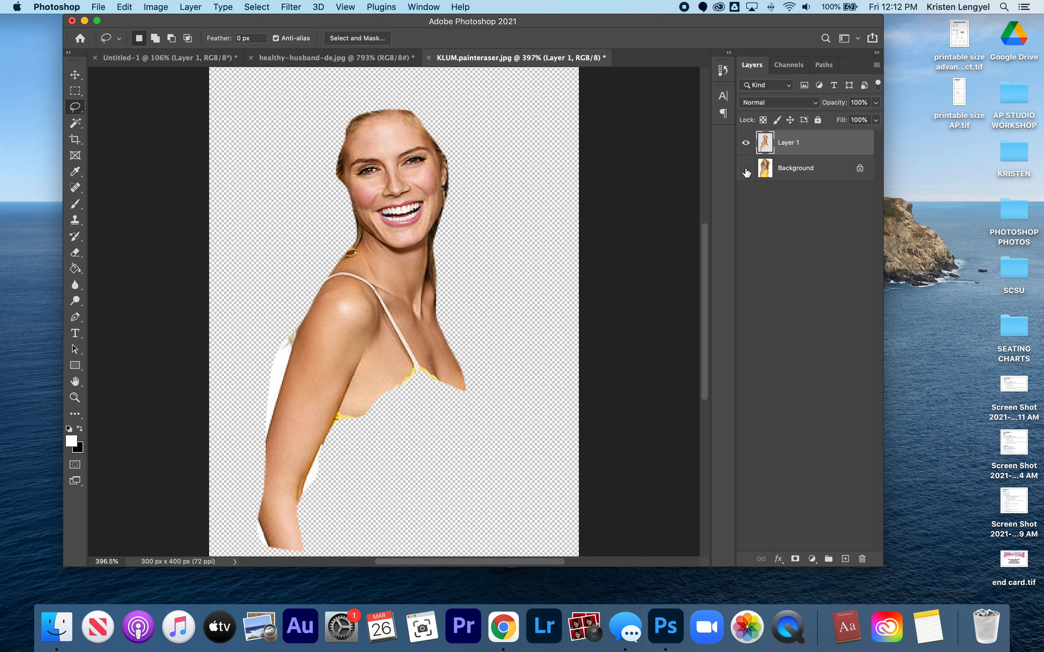
{"action": "left_click", "coordinate": [747, 169]}
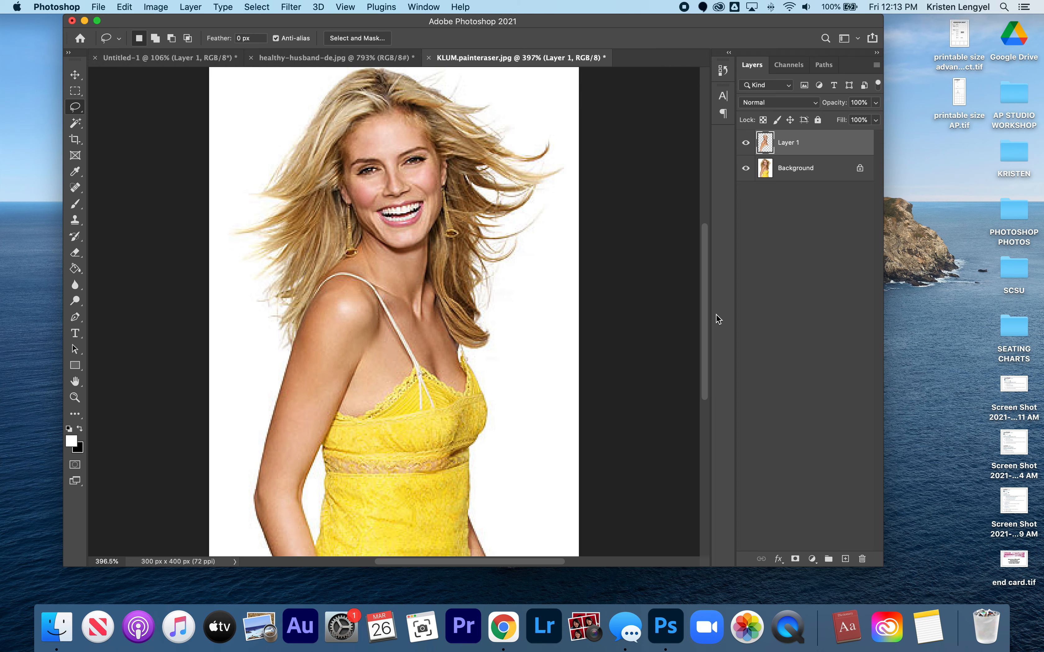
Desaturate the copied skin layer and colorize it green in Hue/Saturation with Hue 146 and Saturation 25
{"action": "key", "text": "shift+super+u"}
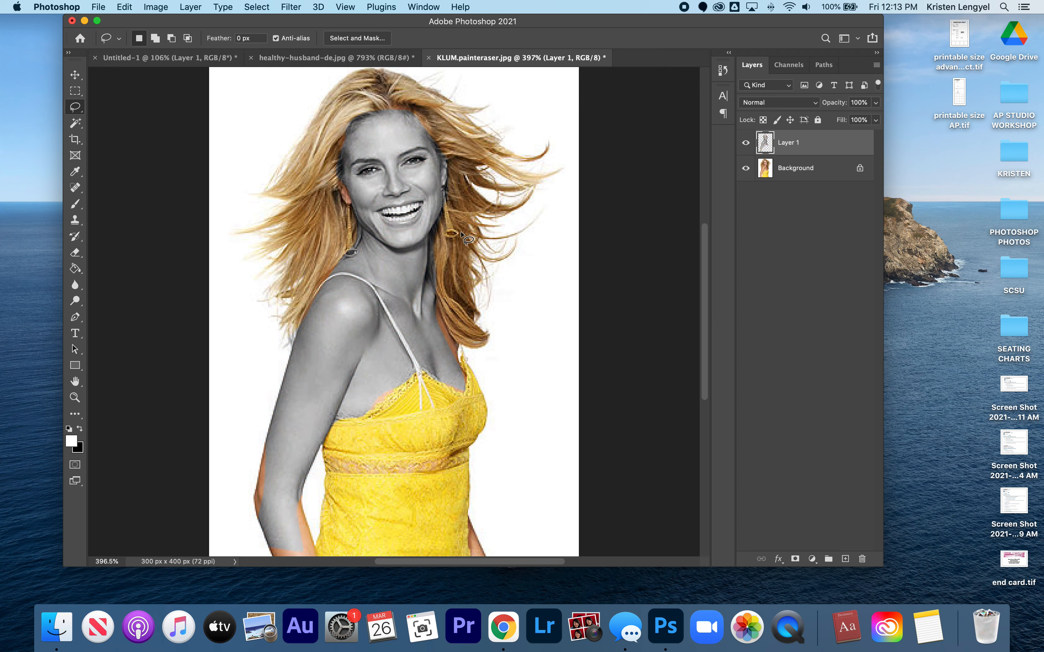
{"action": "key", "text": "super+u"}
{"action": "left_click", "coordinate": [702, 279]}
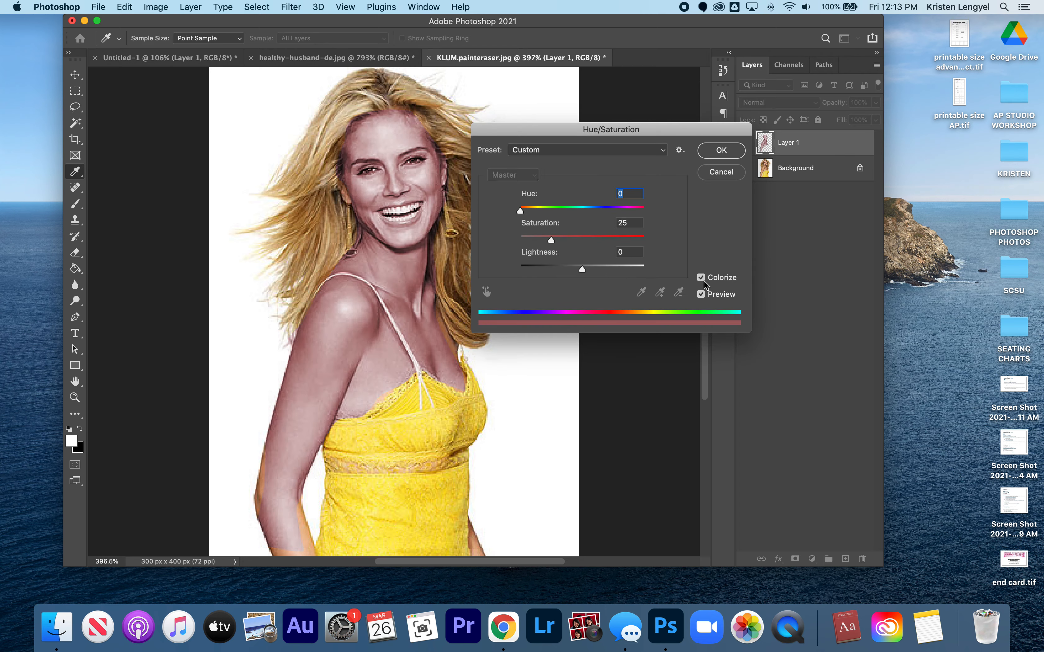
{"action": "left_click_drag", "start_coordinate": [520, 211], "coordinate": [571, 212]}
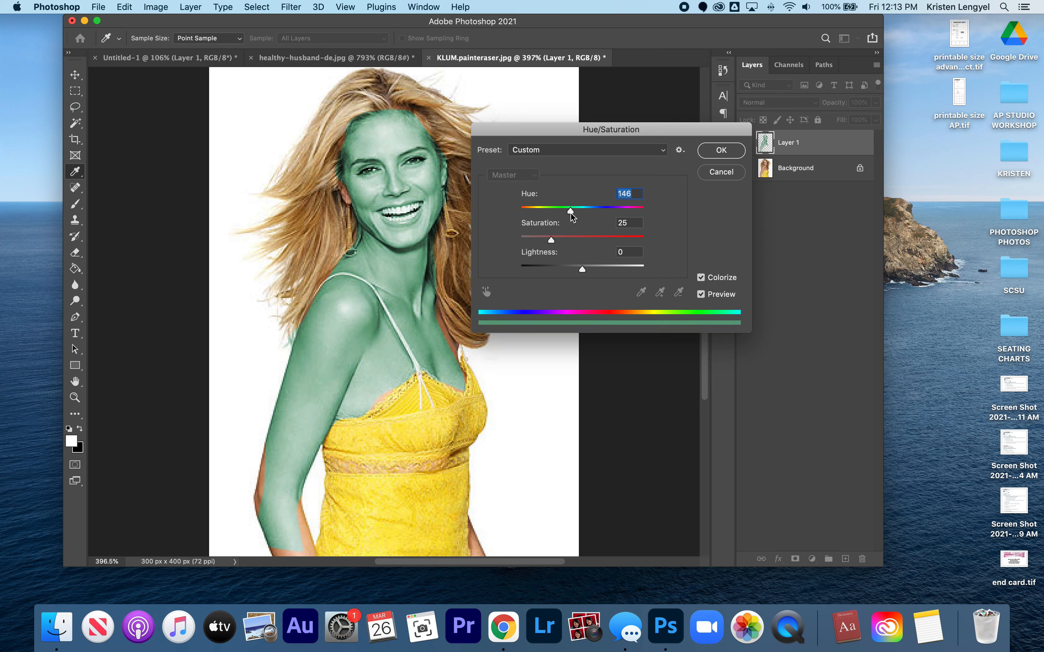
{"action": "left_click", "coordinate": [721, 150]}
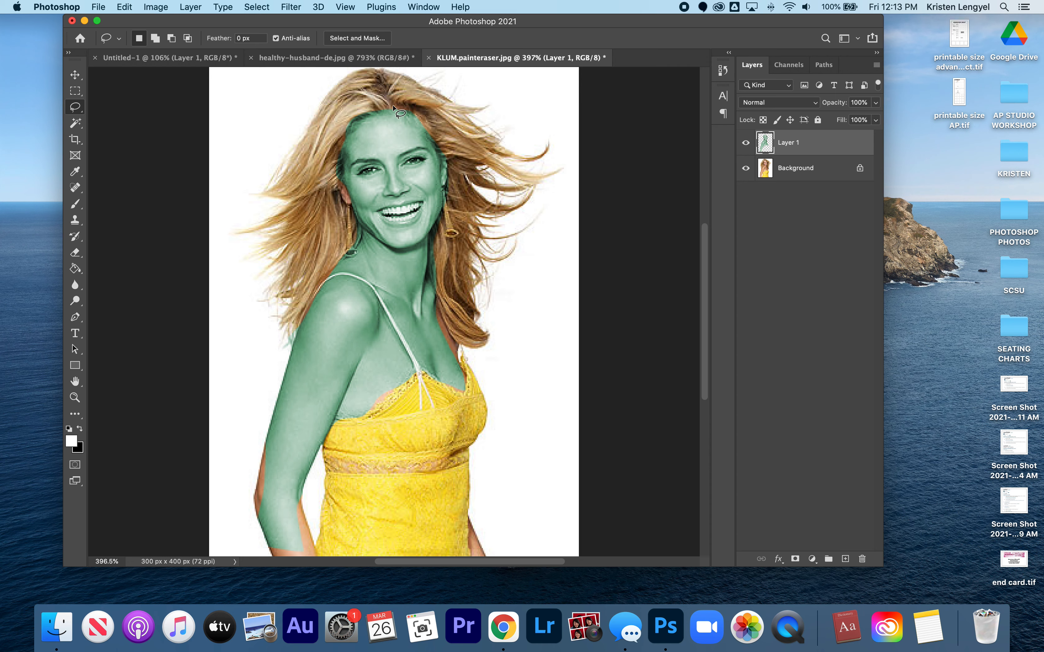
{"action": "left_click", "coordinate": [290, 7]}
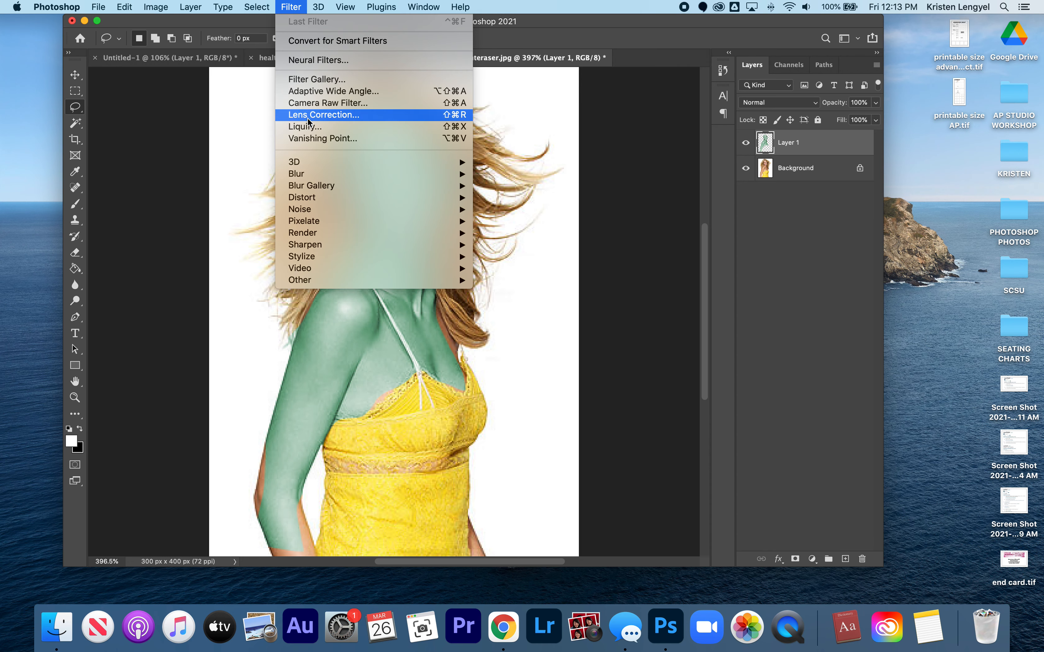
{"action": "left_click", "coordinate": [326, 127]}
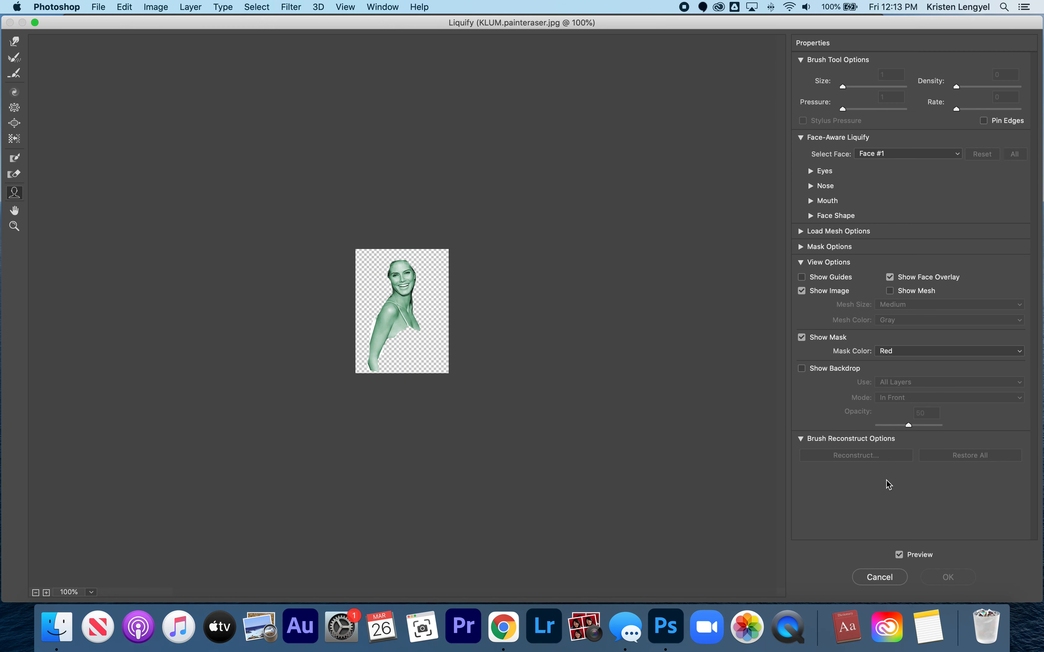
{"action": "left_click", "coordinate": [889, 577]}
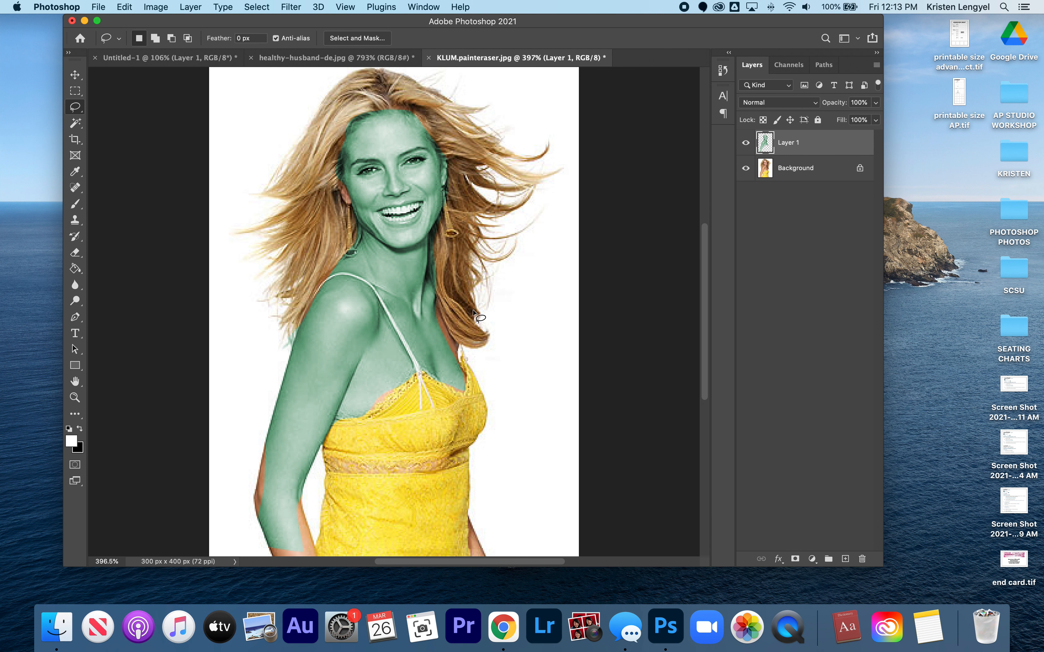
Merge the green skin layer into the background and open the image in the Liquify filter
{"action": "key", "text": "super+e"}
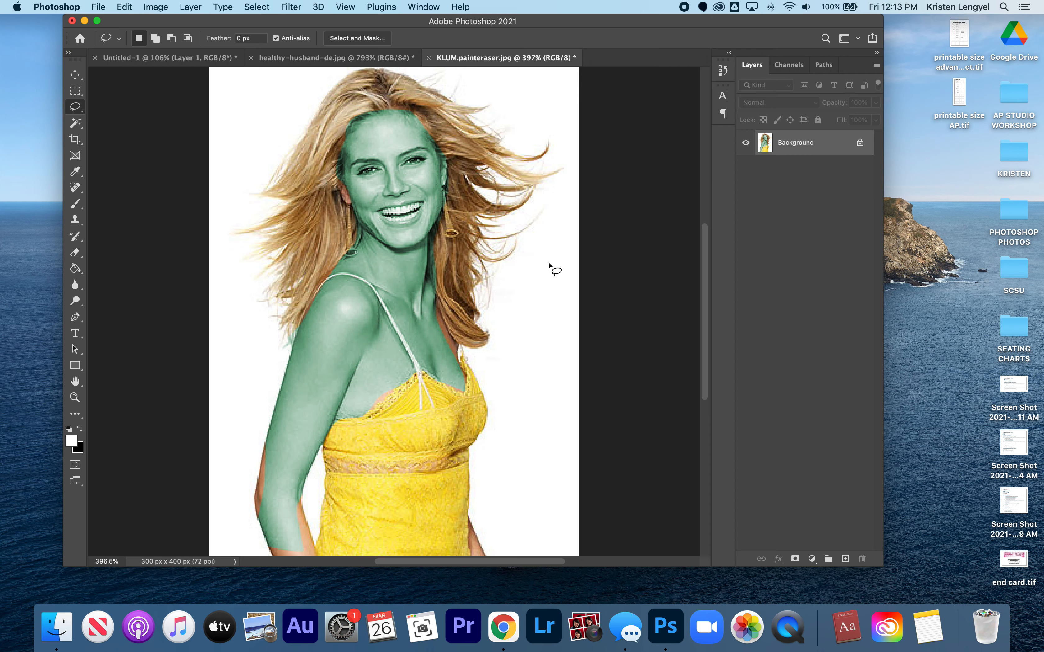
{"action": "left_click", "coordinate": [299, 7]}
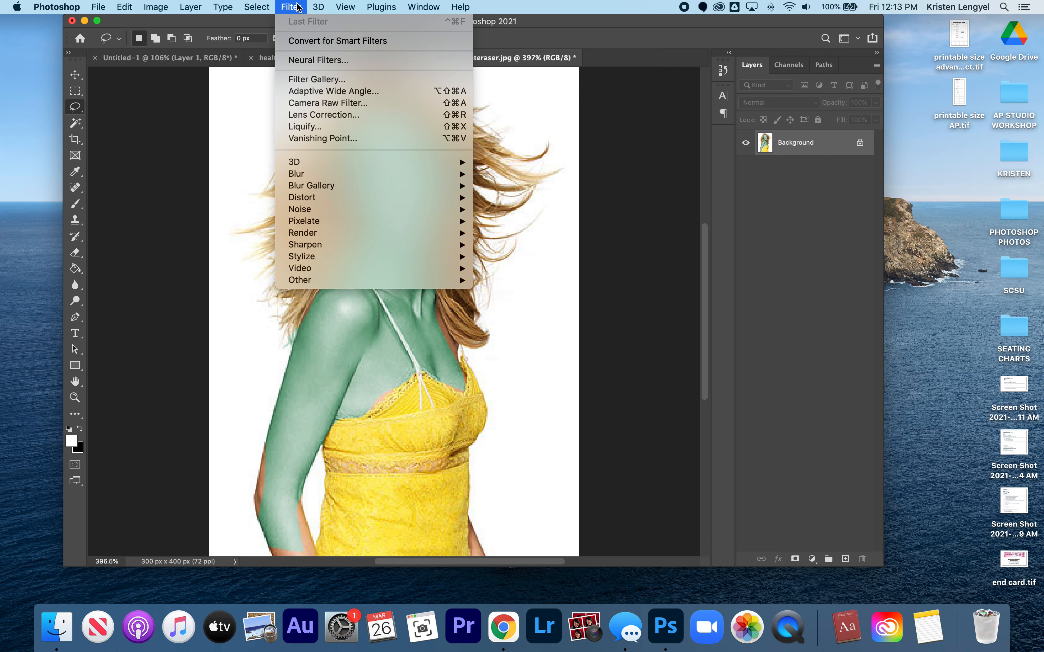
{"action": "left_click", "coordinate": [337, 128]}
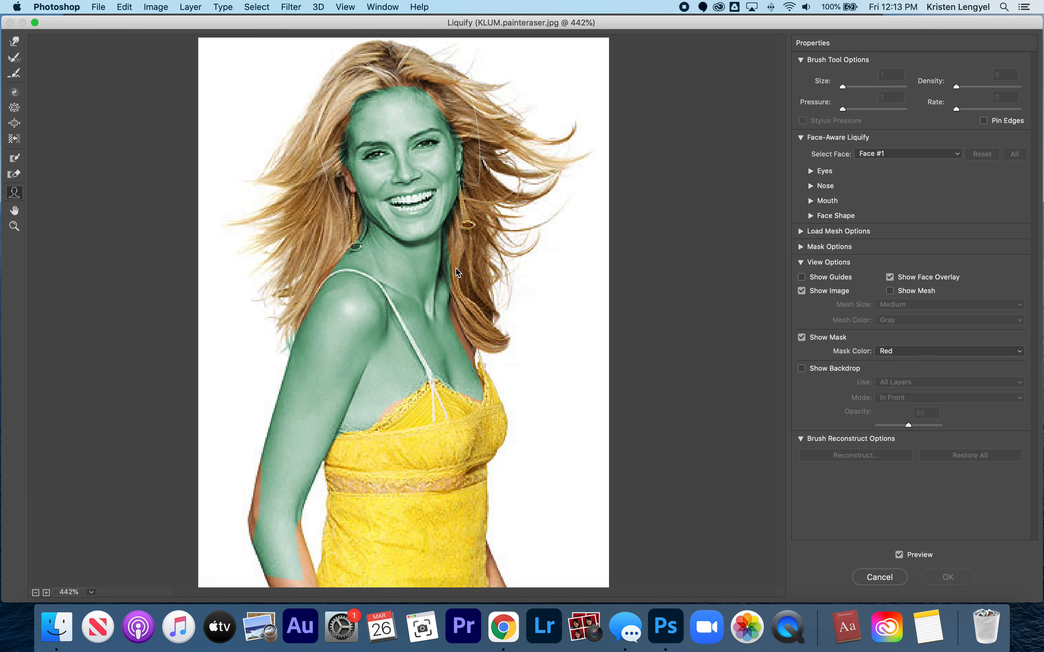
Slim the woman's waist and upper arm by pushing their edges inward with a size 100 Forward Warp brush
{"action": "left_click", "coordinate": [13, 42]}
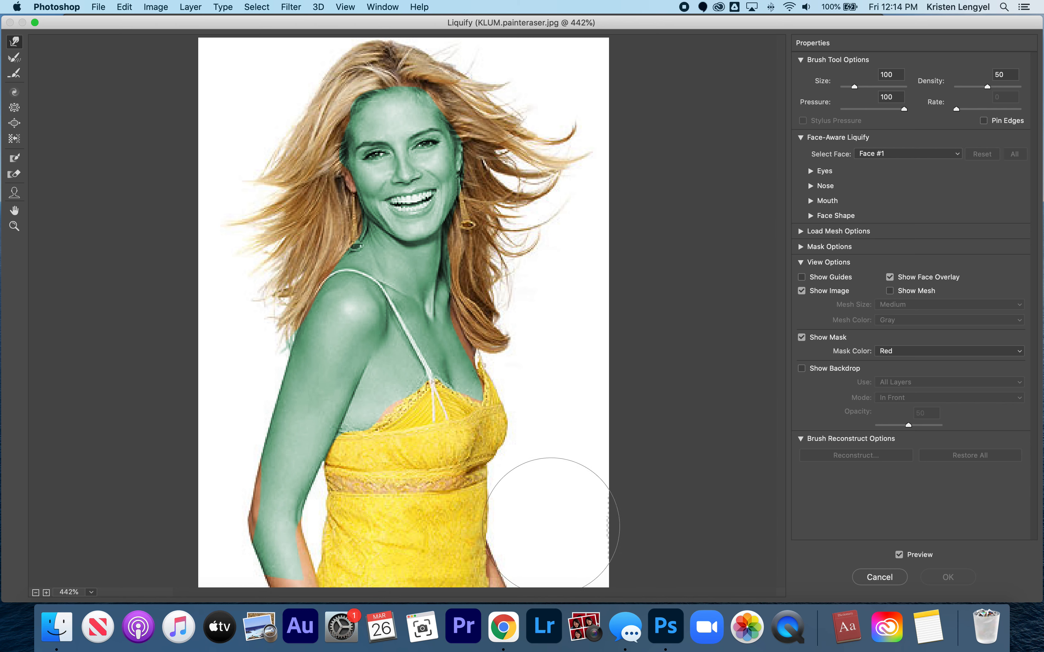
{"action": "mouse_move", "coordinate": [535, 520]}
{"action": "left_mouse_down"}
{"action": "mouse_move", "coordinate": [506, 519]}
{"action": "mouse_move", "coordinate": [526, 539]}
{"action": "mouse_move", "coordinate": [507, 545]}
{"action": "mouse_move", "coordinate": [516, 565]}
{"action": "mouse_move", "coordinate": [462, 587]}
{"action": "mouse_move", "coordinate": [487, 554]}
{"action": "mouse_move", "coordinate": [469, 551]}
{"action": "mouse_move", "coordinate": [483, 537]}
{"action": "mouse_move", "coordinate": [469, 497]}
{"action": "left_mouse_up"}
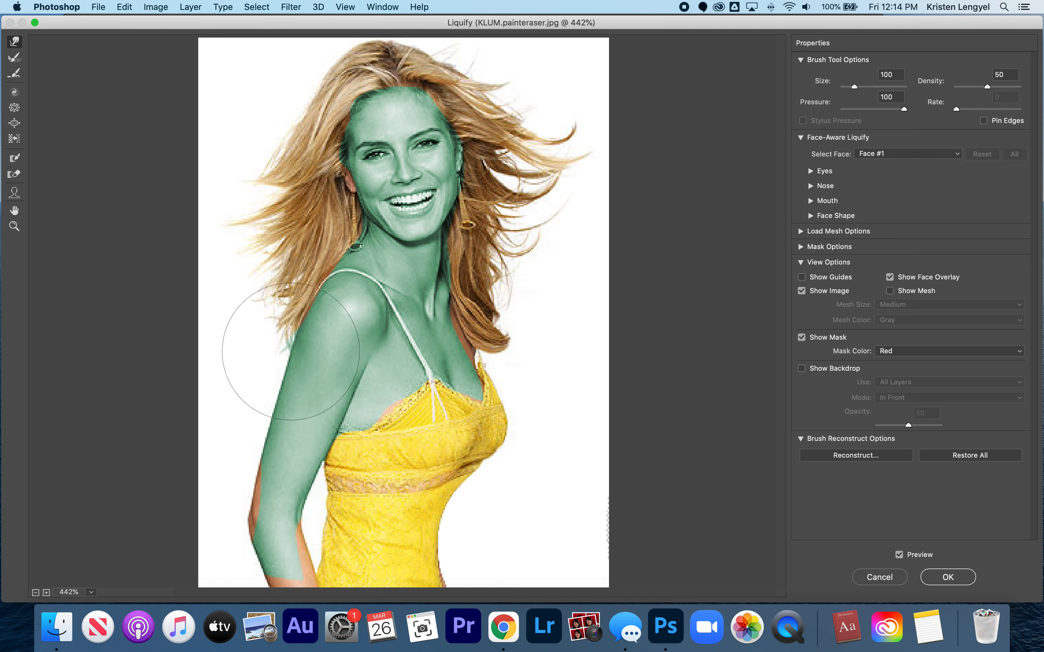
{"action": "mouse_move", "coordinate": [291, 351]}
{"action": "left_mouse_down"}
{"action": "mouse_move", "coordinate": [278, 376]}
{"action": "mouse_move", "coordinate": [285, 394]}
{"action": "mouse_move", "coordinate": [252, 427]}
{"action": "mouse_move", "coordinate": [277, 445]}
{"action": "mouse_move", "coordinate": [259, 445]}
{"action": "mouse_move", "coordinate": [263, 479]}
{"action": "mouse_move", "coordinate": [243, 531]}
{"action": "mouse_move", "coordinate": [250, 578]}
{"action": "mouse_move", "coordinate": [277, 596]}
{"action": "left_mouse_up"}
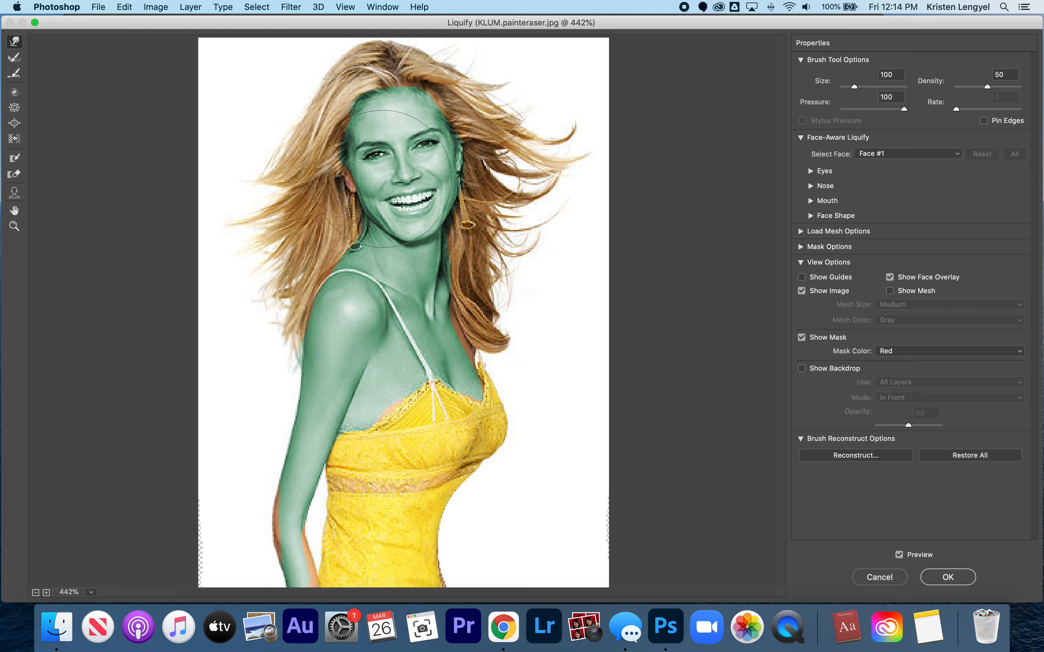
Warp the woman's face outward at the cheeks, eyes and forehead with the Forward Warp tool
{"action": "mouse_move", "coordinate": [335, 154]}
{"action": "left_mouse_down"}
{"action": "mouse_move", "coordinate": [332, 182]}
{"action": "mouse_move", "coordinate": [323, 190]}
{"action": "mouse_move", "coordinate": [342, 207]}
{"action": "mouse_move", "coordinate": [337, 223]}
{"action": "mouse_move", "coordinate": [359, 224]}
{"action": "mouse_move", "coordinate": [363, 240]}
{"action": "mouse_move", "coordinate": [405, 243]}
{"action": "mouse_move", "coordinate": [423, 222]}
{"action": "mouse_move", "coordinate": [440, 225]}
{"action": "mouse_move", "coordinate": [444, 185]}
{"action": "mouse_move", "coordinate": [458, 185]}
{"action": "mouse_move", "coordinate": [445, 167]}
{"action": "mouse_move", "coordinate": [453, 151]}
{"action": "mouse_move", "coordinate": [433, 126]}
{"action": "left_mouse_up"}
{"action": "left_click_drag", "start_coordinate": [373, 184], "coordinate": [369, 169]}
{"action": "mouse_move", "coordinate": [360, 119]}
{"action": "left_mouse_down"}
{"action": "mouse_move", "coordinate": [347, 104]}
{"action": "mouse_move", "coordinate": [354, 119]}
{"action": "left_mouse_up"}
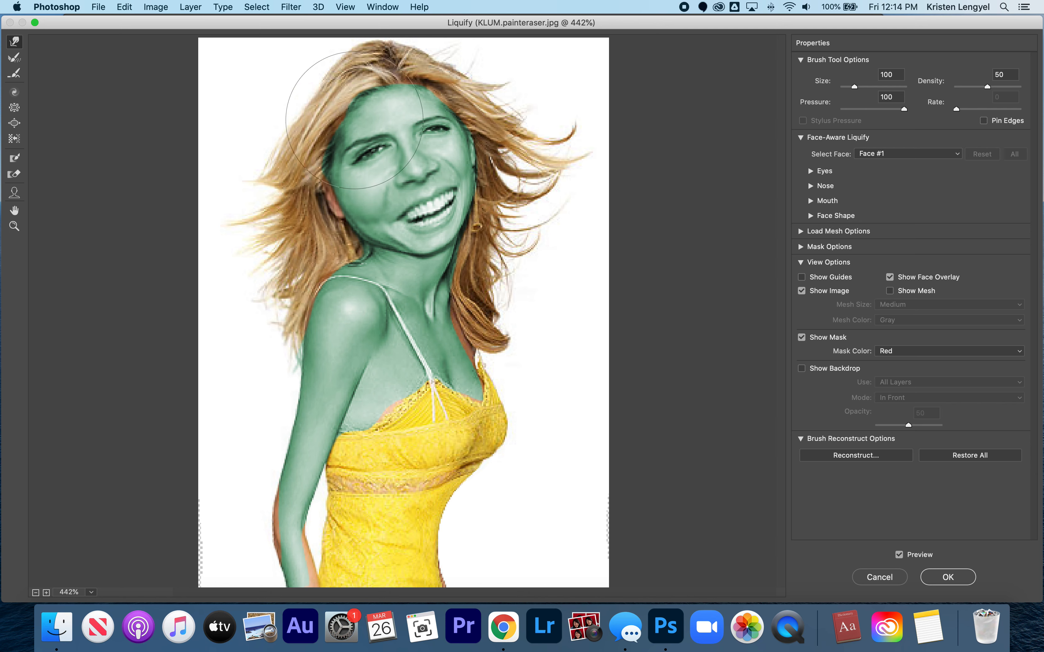
Distort the center of the woman's face around the nose and mouth with the Twirl Clockwise and Pucker tools
{"action": "left_click", "coordinate": [18, 63]}
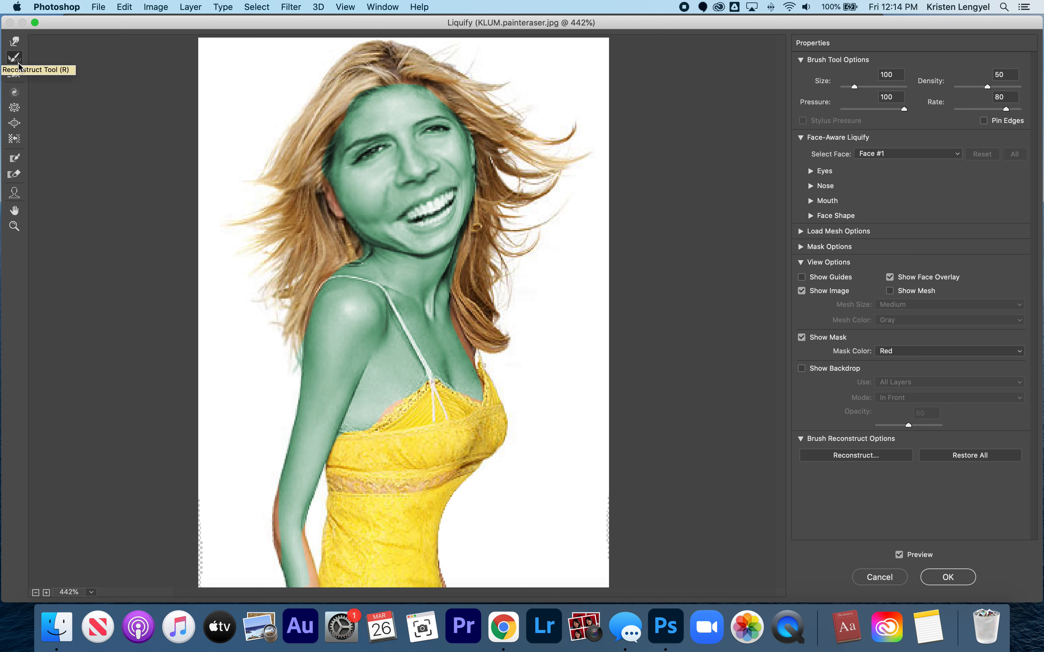
{"action": "left_click", "coordinate": [18, 74]}
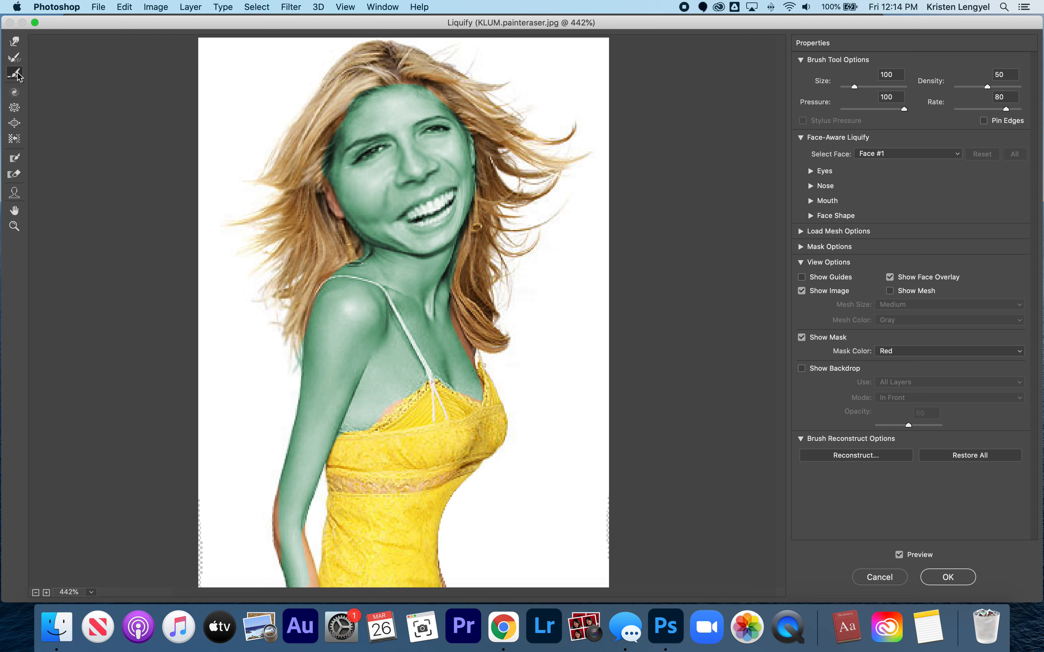
{"action": "left_click", "coordinate": [18, 96]}
{"action": "left_click_drag", "start_coordinate": [410, 175], "coordinate": [410, 175]}
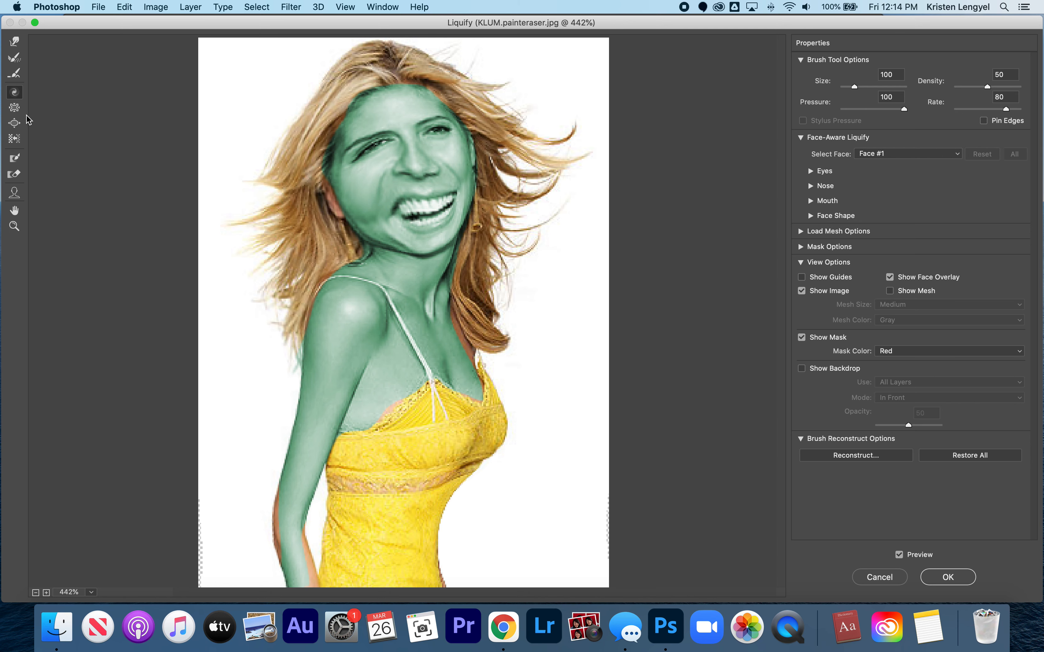
{"action": "left_click", "coordinate": [14, 110]}
{"action": "left_click_drag", "start_coordinate": [416, 174], "coordinate": [415, 174]}
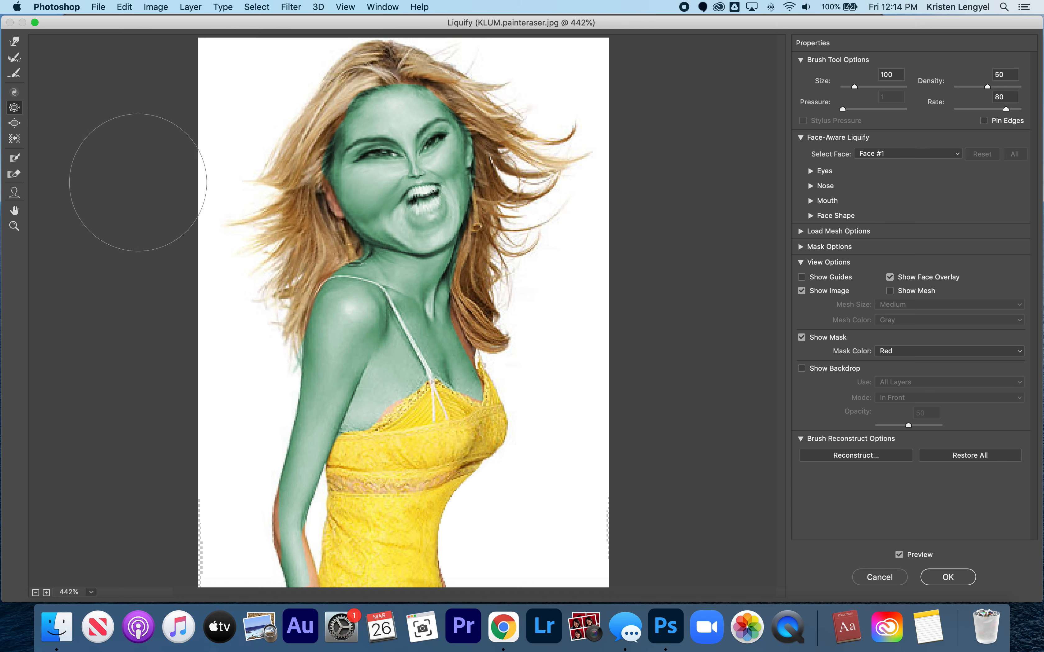
Swell the woman's face and upper shoulder with the size 100 Bloat tool and apply the Liquify changes
{"action": "left_click", "coordinate": [14, 123]}
{"action": "left_click_drag", "start_coordinate": [417, 190], "coordinate": [417, 190]}
{"action": "left_click_drag", "start_coordinate": [356, 270], "coordinate": [339, 317]}
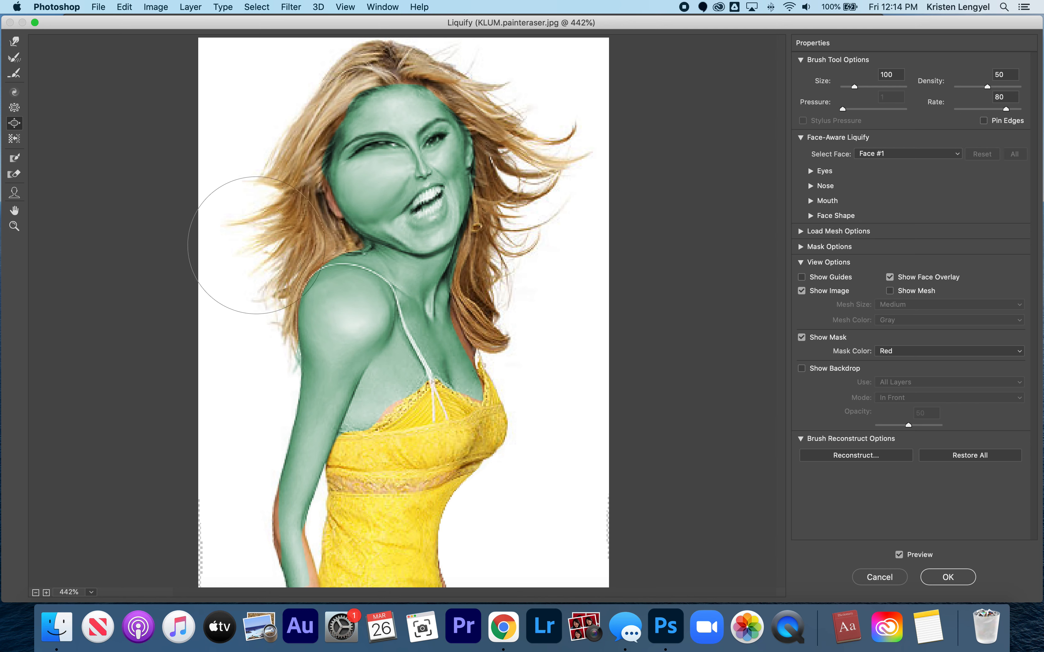
{"action": "left_click", "coordinate": [952, 578]}
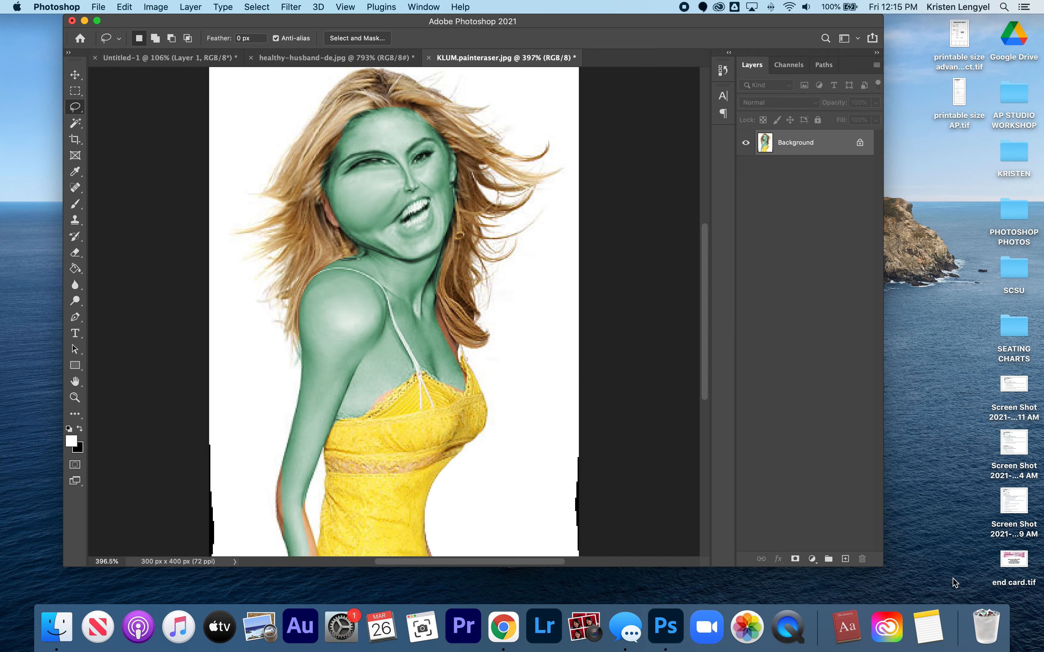
Open the blue-tinted Untitled-1 photo in the Liquify filter and enlarge the boy's eyes with the size 100 Bloat tool
{"action": "left_click", "coordinate": [313, 58]}
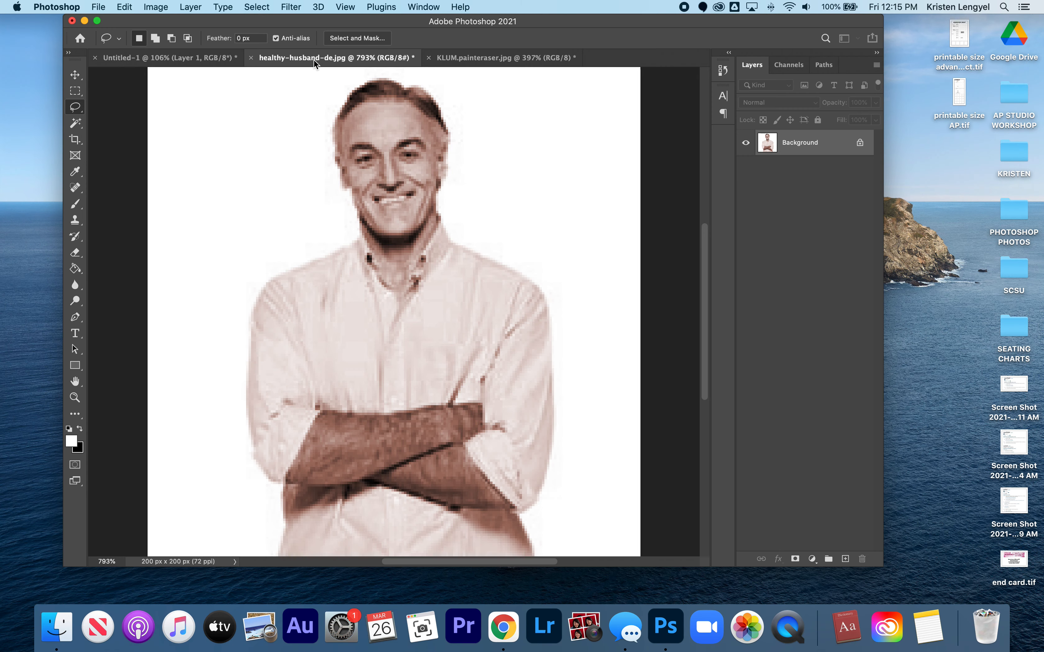
{"action": "left_click", "coordinate": [177, 60]}
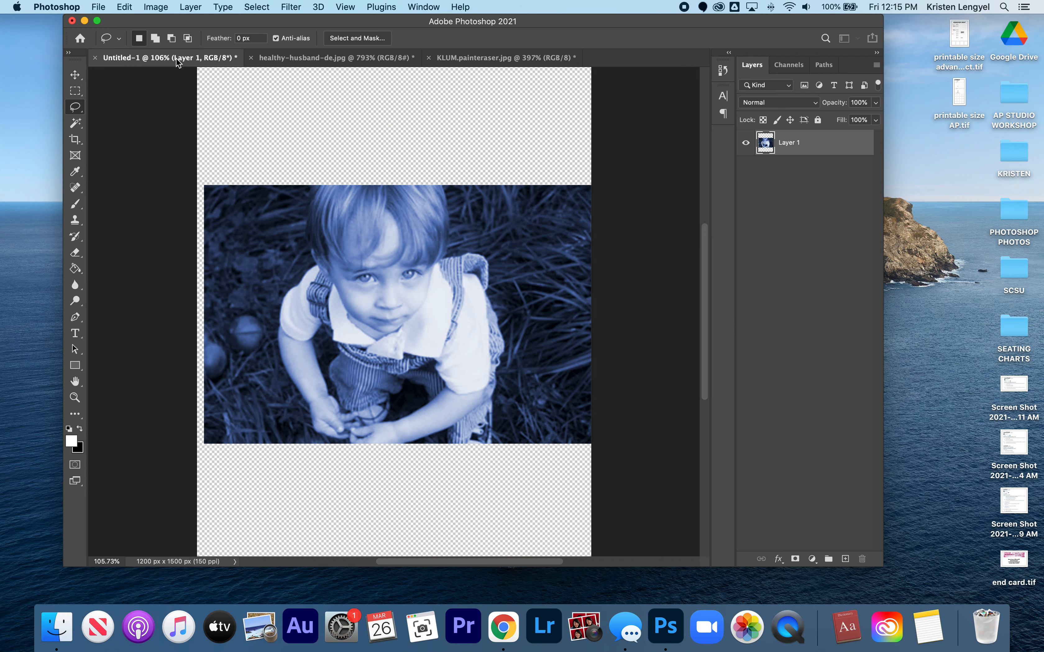
{"action": "left_click", "coordinate": [297, 7]}
{"action": "left_click", "coordinate": [322, 127]}
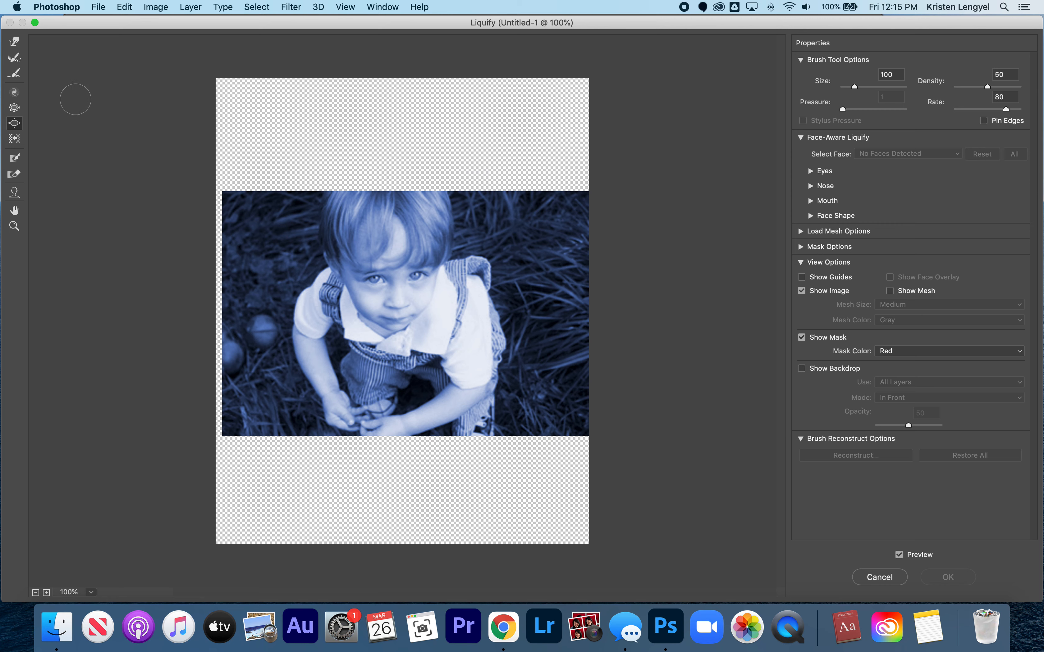
{"action": "left_click", "coordinate": [373, 283]}
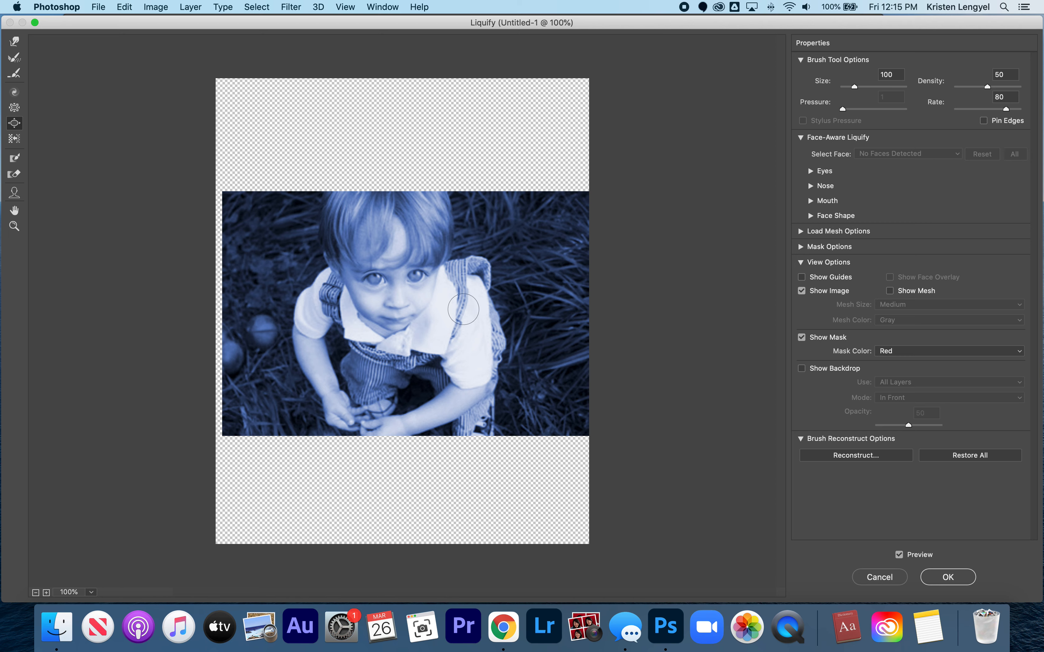
{"action": "left_click", "coordinate": [431, 302]}
Slim both of the boy's arms by pushing their edges with the size 100 Forward Warp tool, and apply the Liquify changes
{"action": "left_click", "coordinate": [16, 43]}
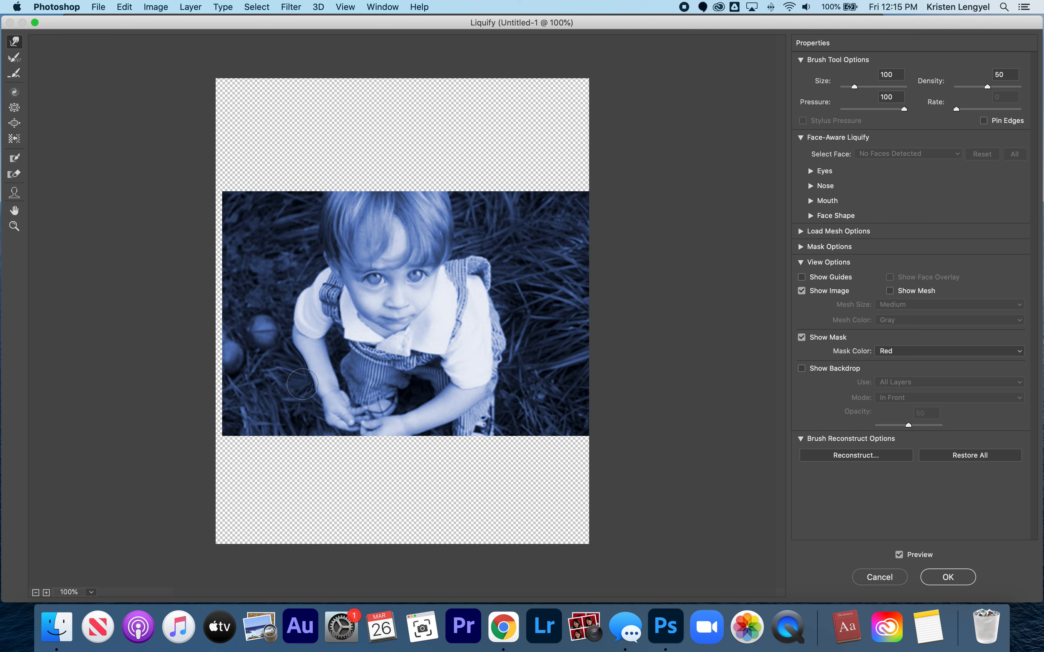
{"action": "mouse_move", "coordinate": [302, 384]}
{"action": "left_mouse_down"}
{"action": "mouse_move", "coordinate": [322, 402]}
{"action": "mouse_move", "coordinate": [298, 318]}
{"action": "left_mouse_up"}
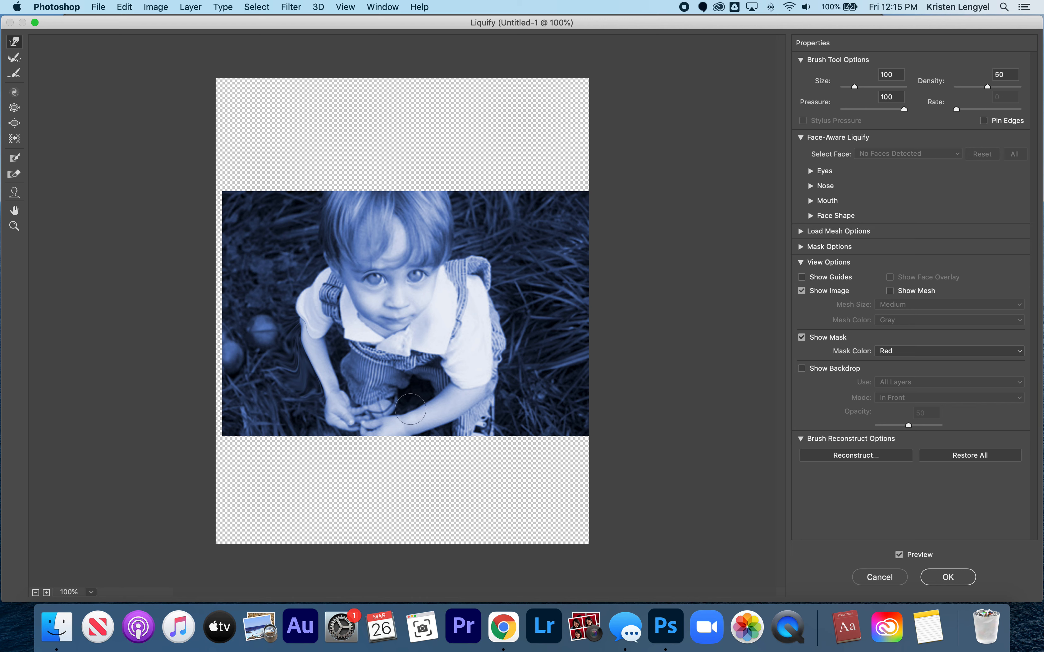
{"action": "left_click_drag", "start_coordinate": [406, 404], "coordinate": [455, 388]}
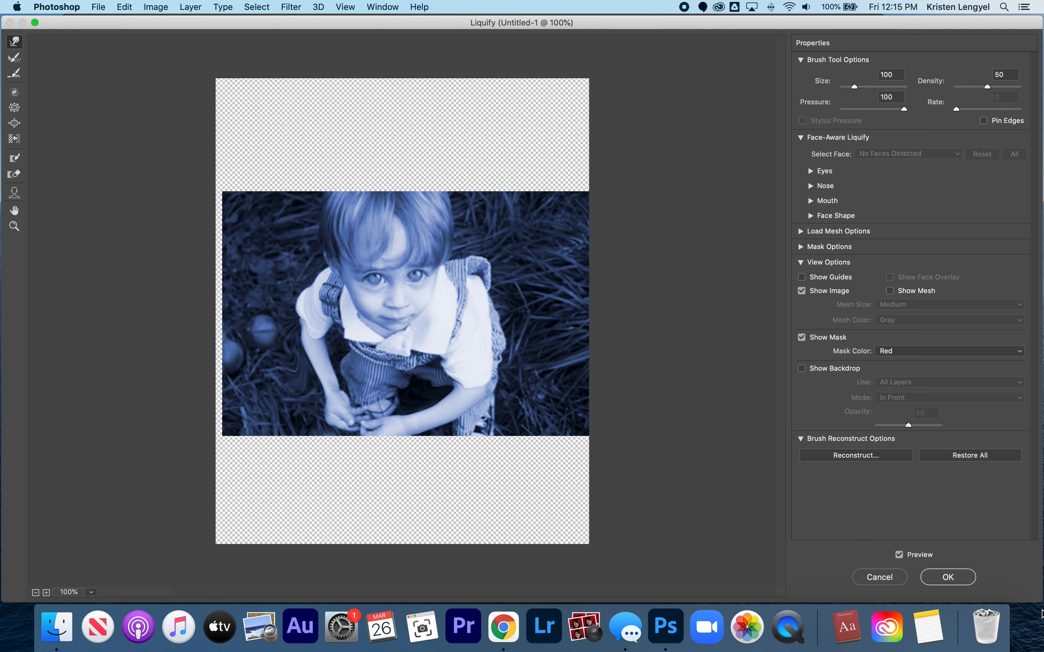
{"action": "left_click", "coordinate": [966, 581]}
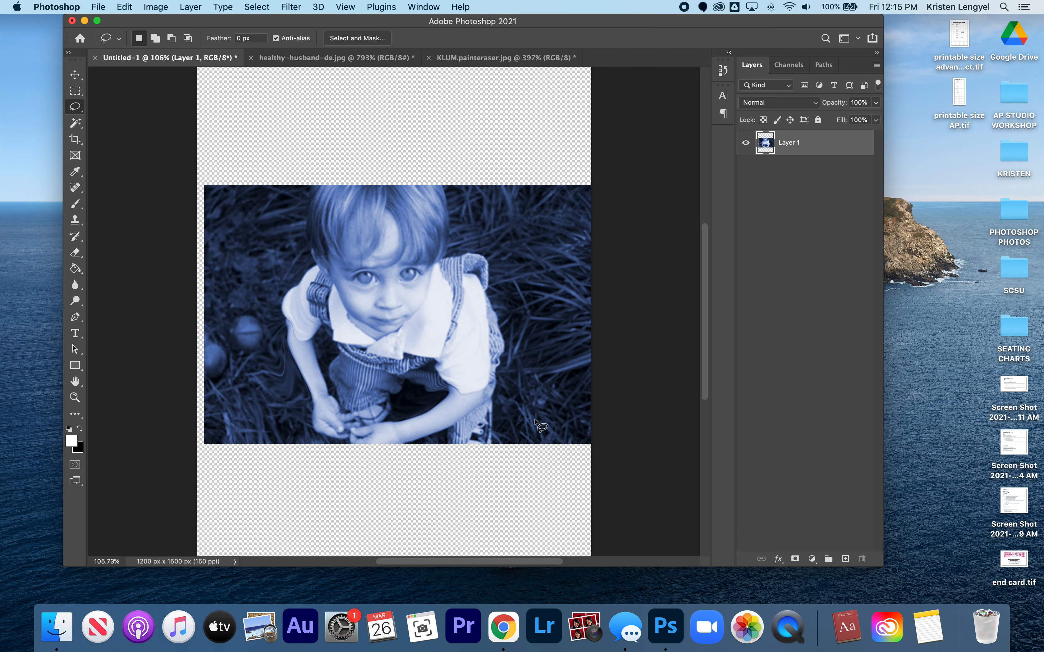